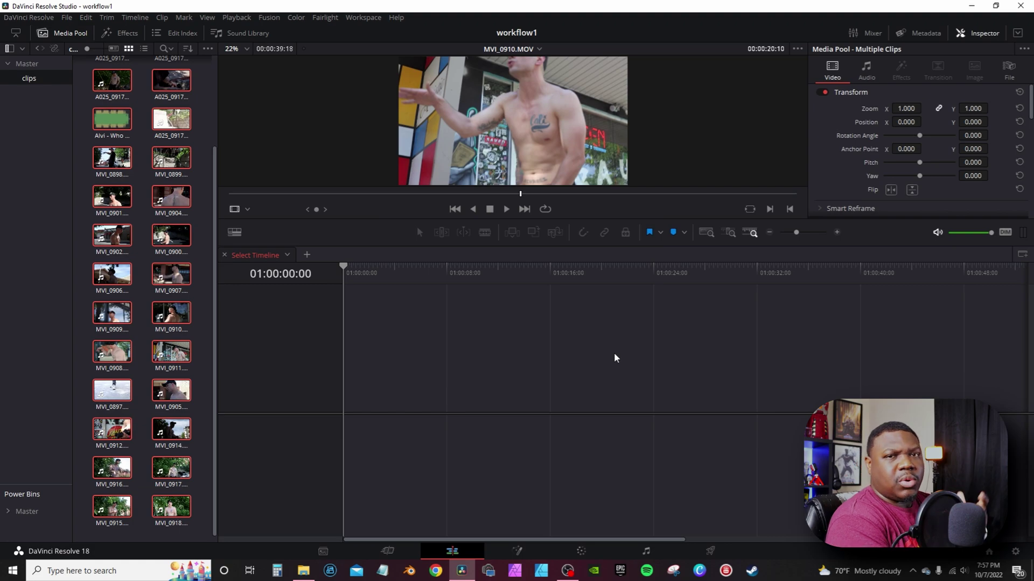
Clear the Media Pool selection and preview A025_09170801_C006.braw in the Source Viewer.
{"action": "left_click", "coordinate": [212, 114]}
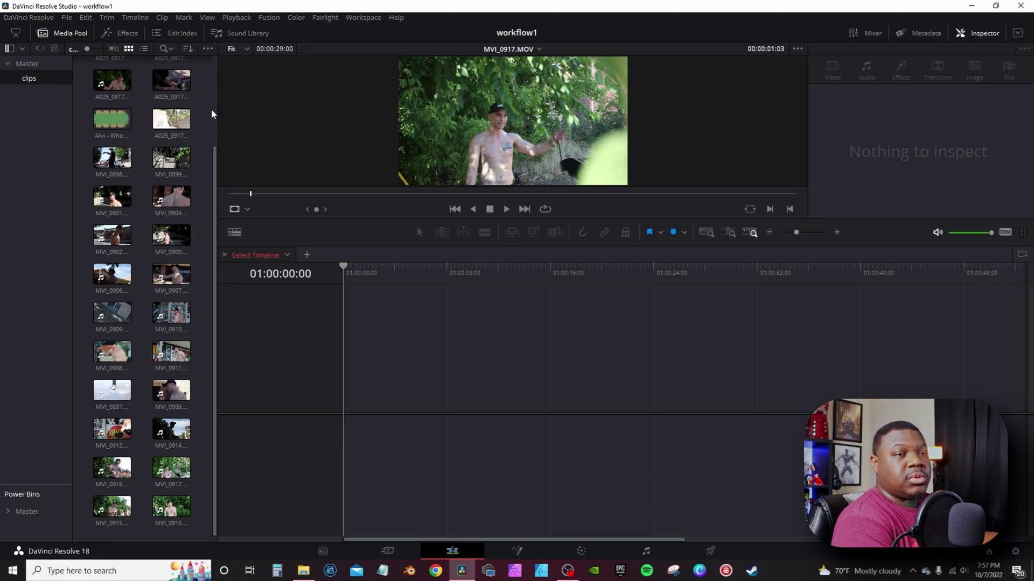
{"action": "scroll", "coordinate": [162, 134], "scroll_direction": "up", "scroll_amount": 3}
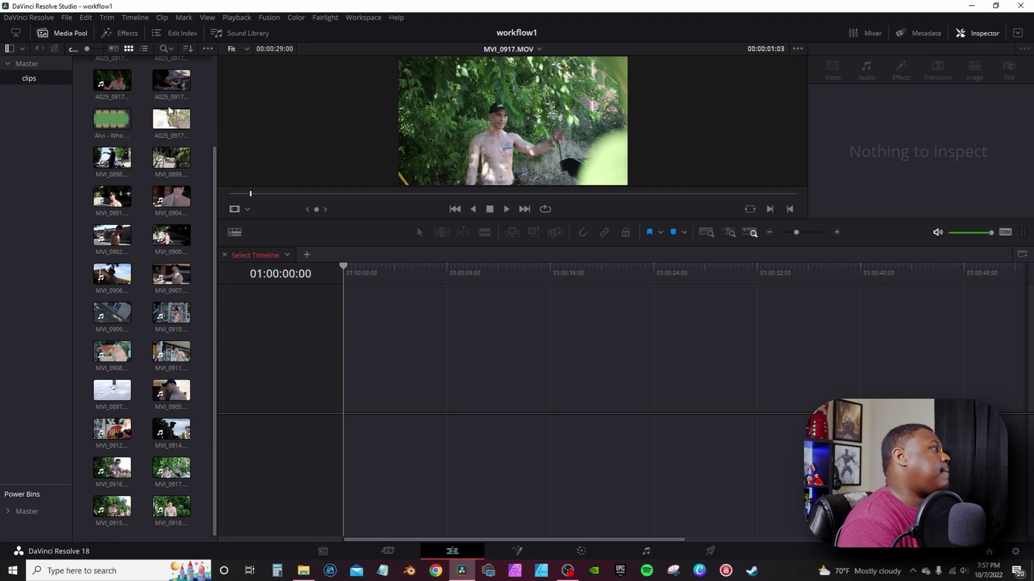
{"action": "left_click", "coordinate": [171, 151]}
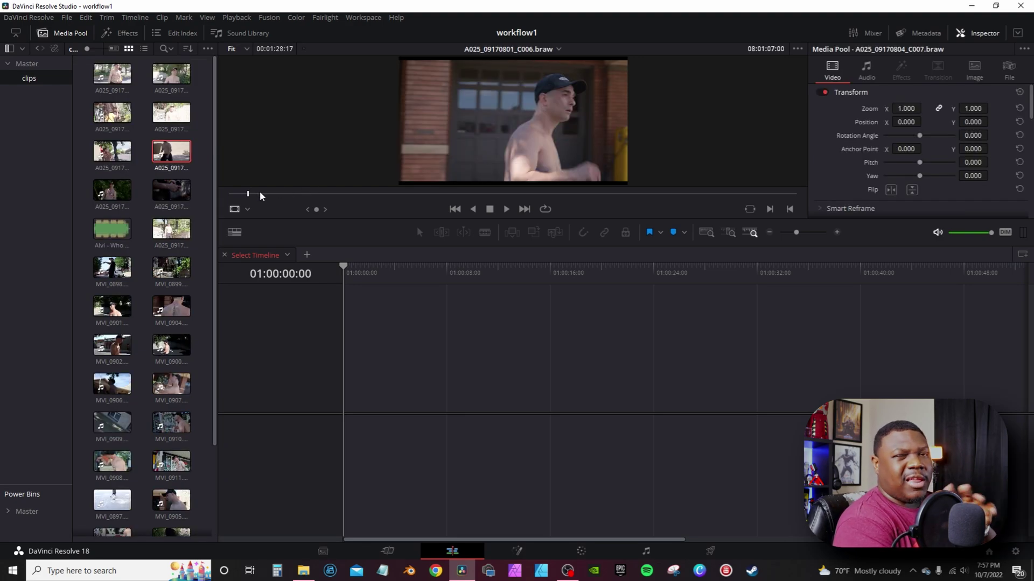
{"action": "mouse_move", "coordinate": [322, 190]}
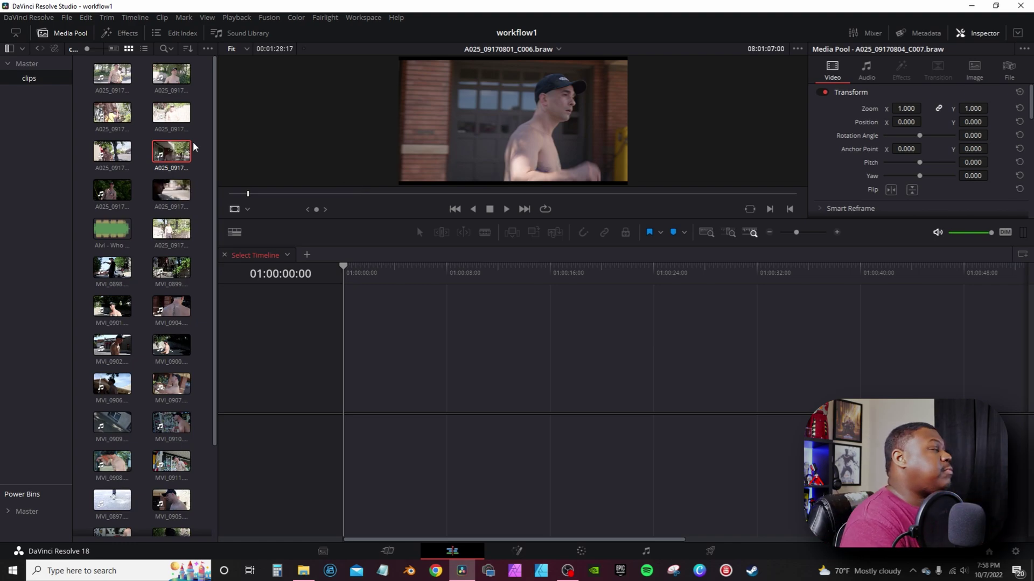
Mark the selected A025 braw clip with a red flag.
{"action": "right_click", "coordinate": [168, 154]}
{"action": "key", "text": "Escape"}
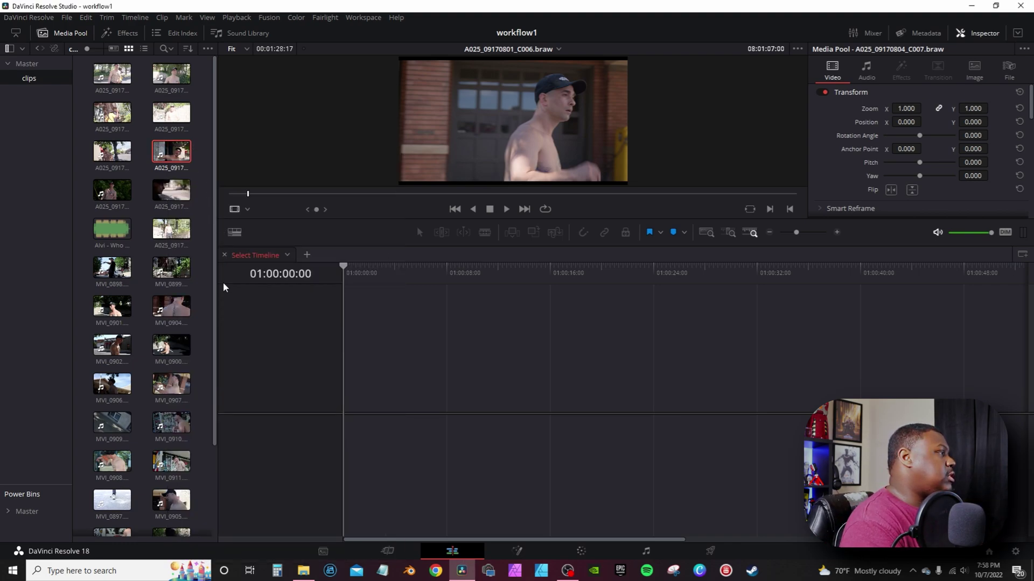
{"action": "right_click", "coordinate": [169, 152]}
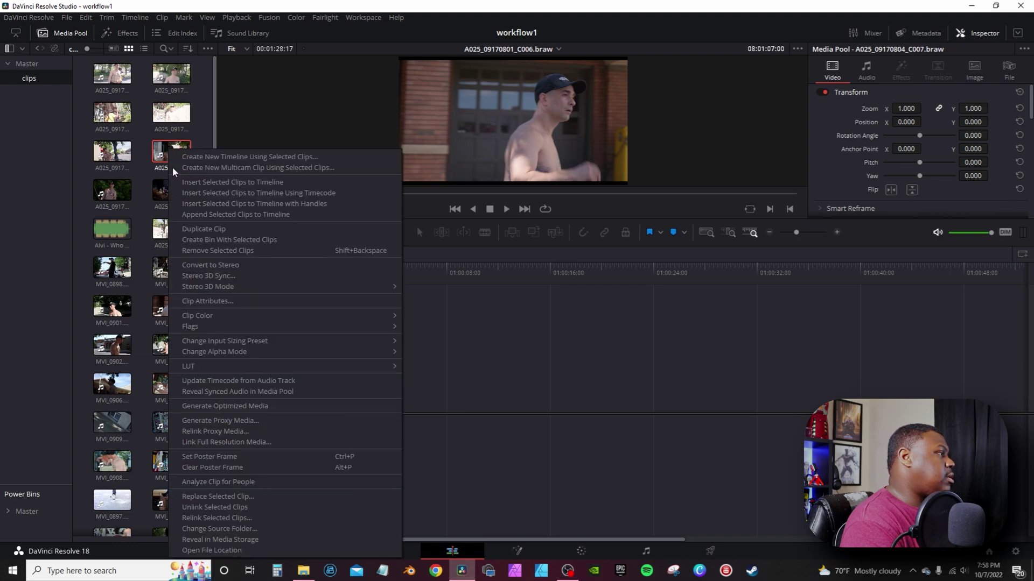
{"action": "mouse_move", "coordinate": [323, 329]}
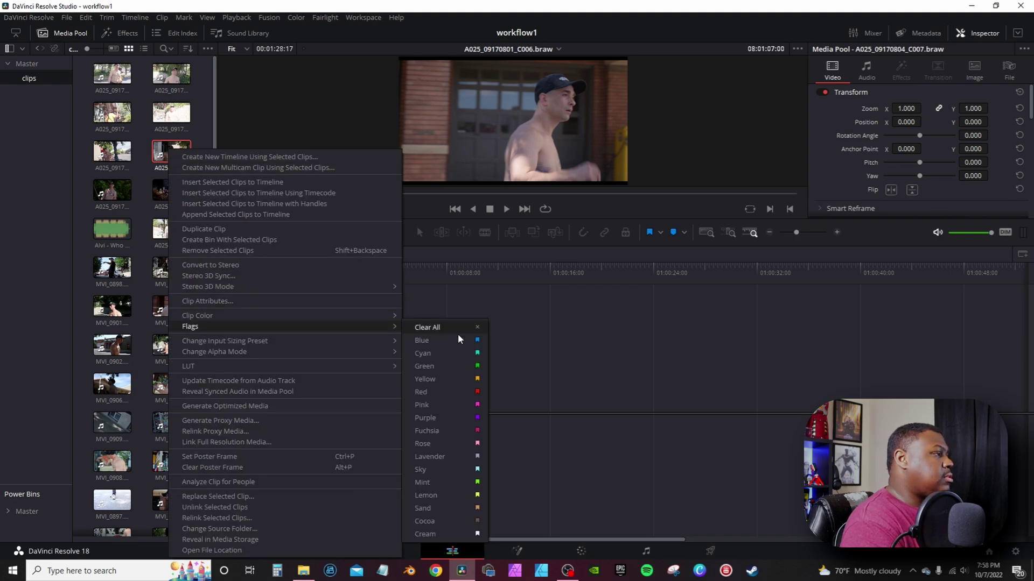
{"action": "left_click", "coordinate": [451, 399]}
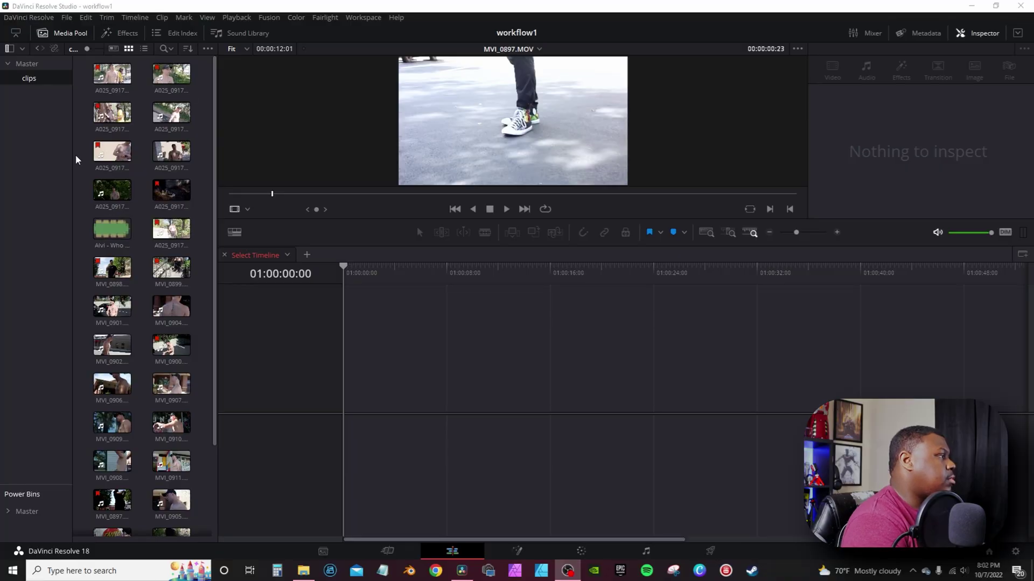
Set the clip colour of MVI_0901.MOV to Orange.
{"action": "right_click", "coordinate": [112, 308]}
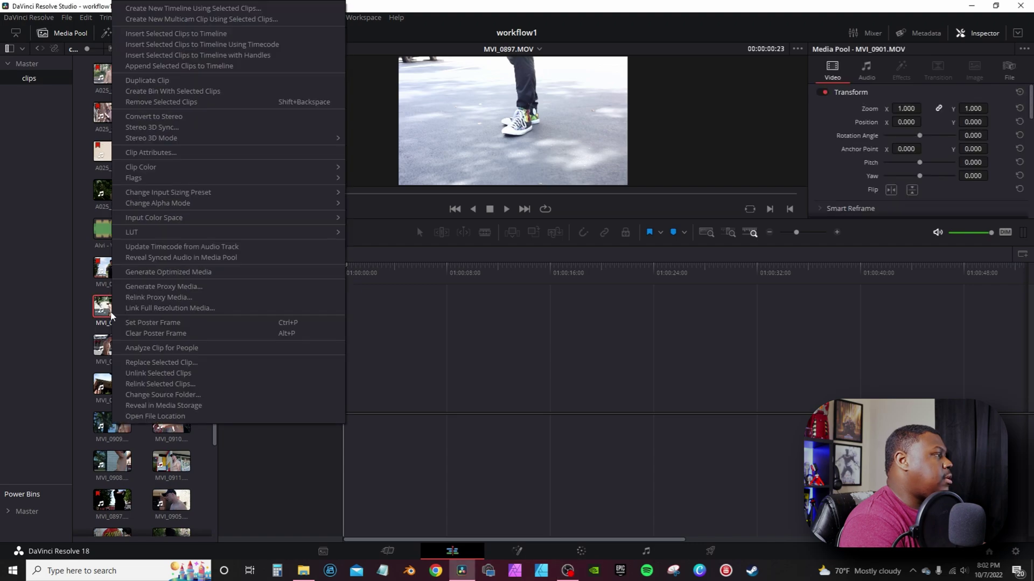
{"action": "mouse_move", "coordinate": [230, 170]}
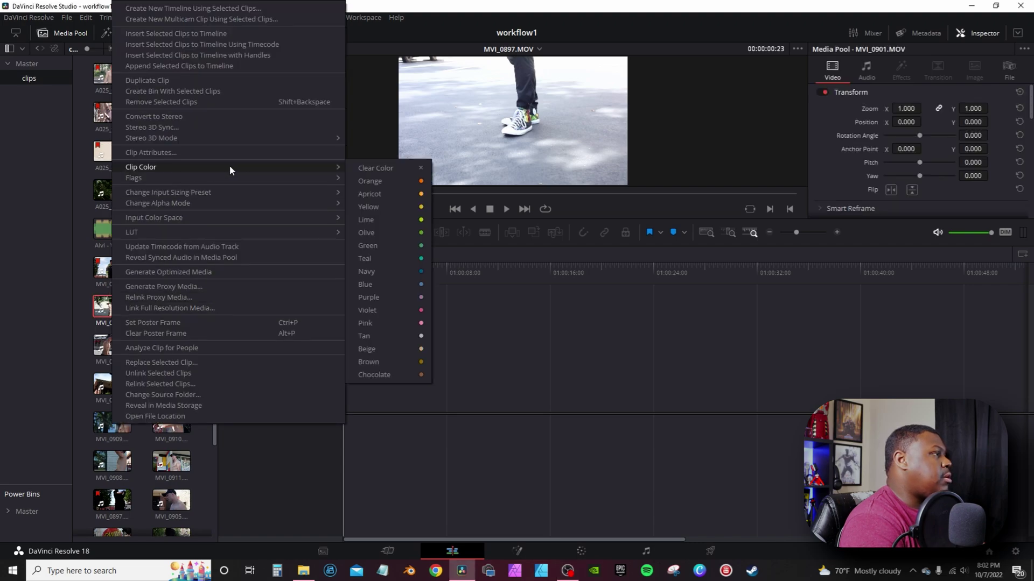
{"action": "left_click", "coordinate": [385, 182]}
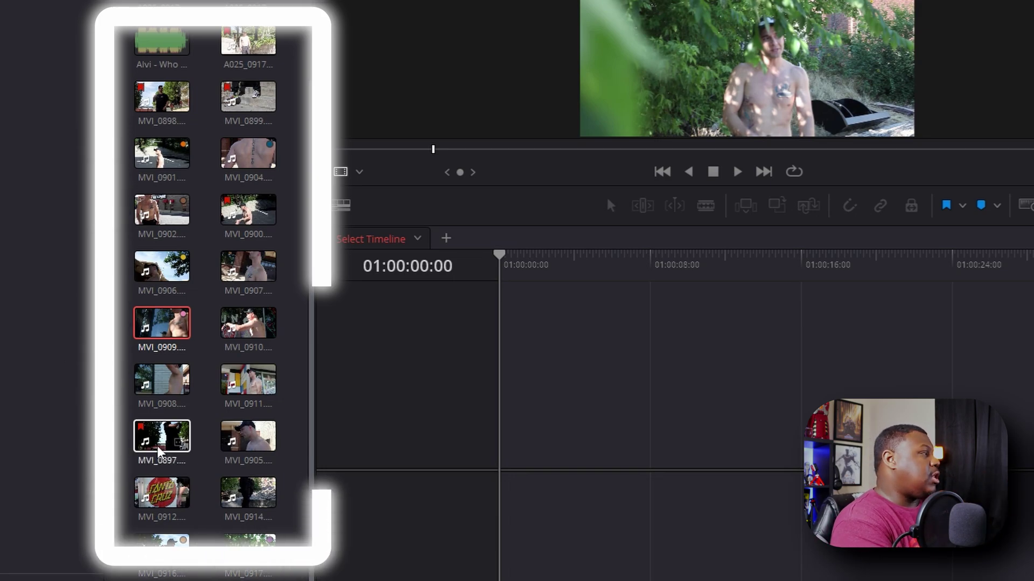
Add Alvi - Who Am I Master.wav to Timeline 1 on a new A10 track.
{"action": "scroll", "coordinate": [210, 166], "scroll_direction": "up", "scroll_amount": 3}
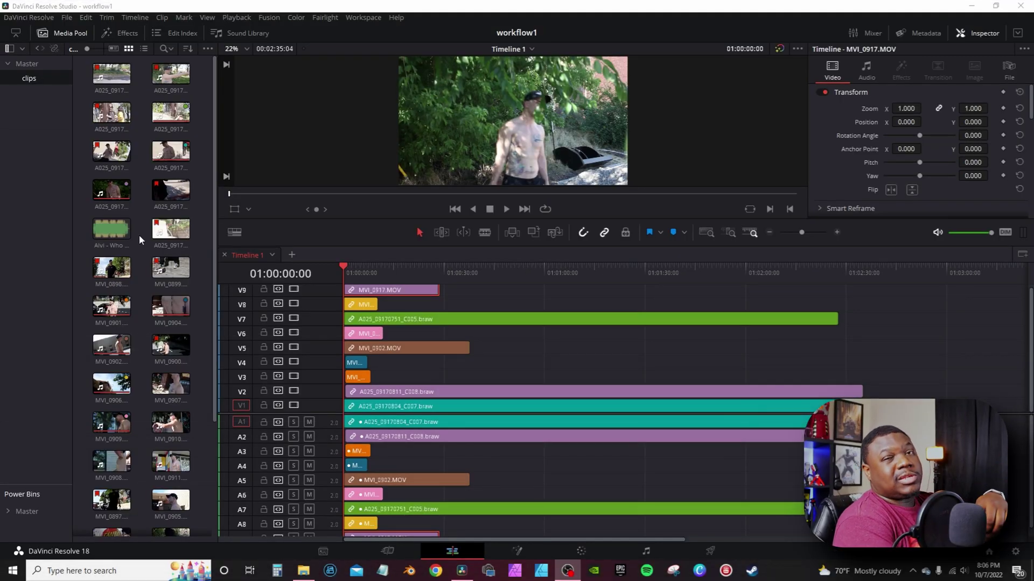
{"action": "left_click_drag", "start_coordinate": [139, 235], "coordinate": [441, 491]}
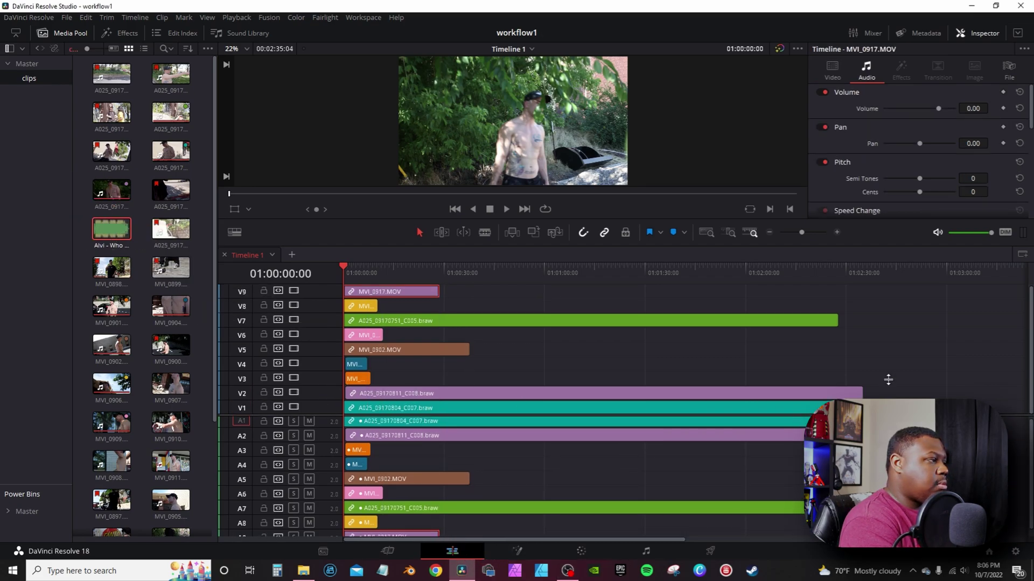
{"action": "scroll", "coordinate": [873, 272], "scroll_direction": "down", "scroll_amount": 5}
{"action": "left_click_drag", "start_coordinate": [108, 238], "coordinate": [345, 453]}
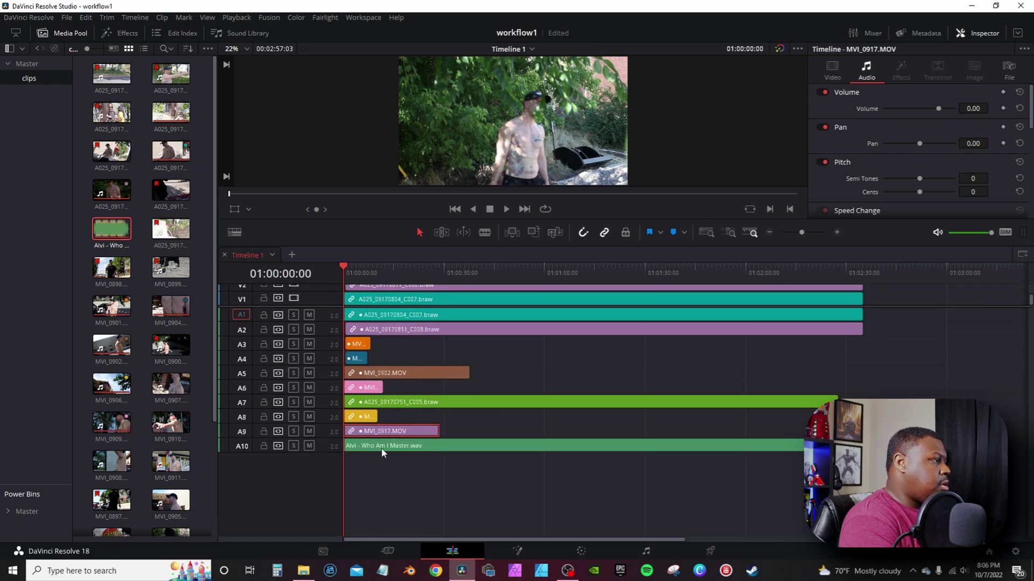
Lock track A10 holding Alvi - Who Am I Master.wav.
{"action": "left_click", "coordinate": [263, 446]}
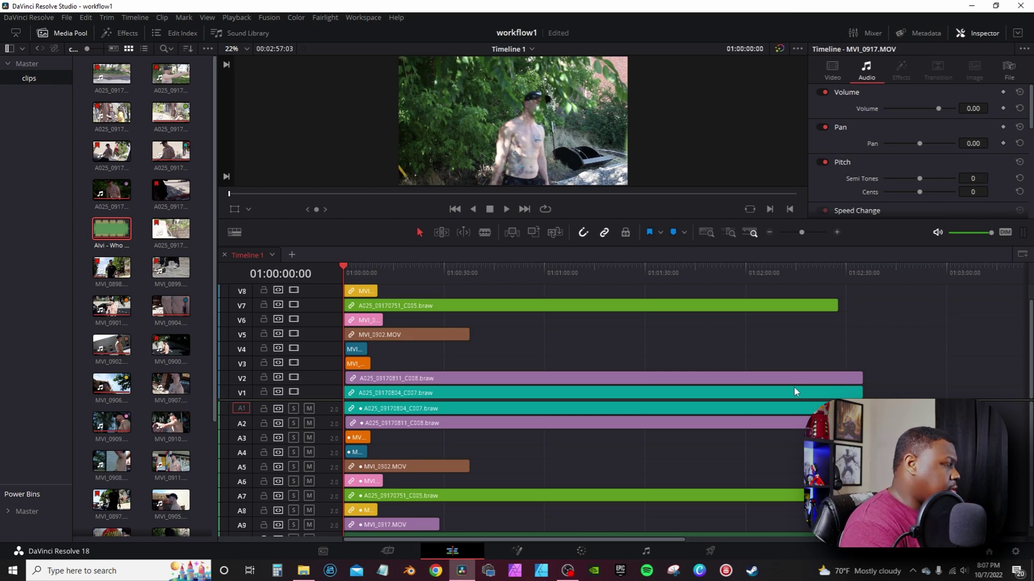
Select every timeline clip and Auto Align Clips Based On Waveform.
{"action": "key", "text": "ctrl+a"}
{"action": "right_click", "coordinate": [450, 393]}
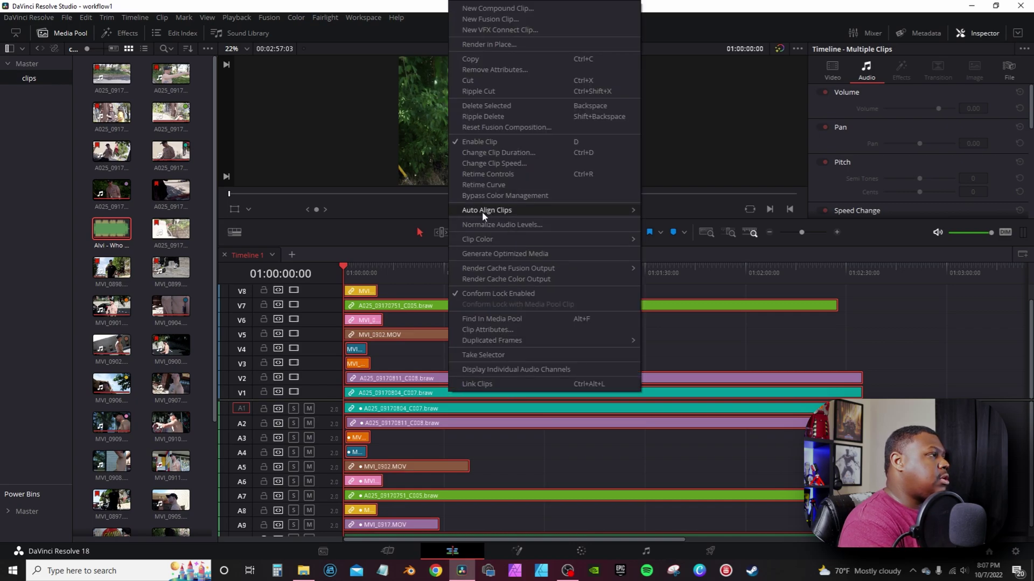
{"action": "mouse_move", "coordinate": [482, 211]}
{"action": "mouse_move", "coordinate": [627, 209]}
{"action": "left_click", "coordinate": [674, 221]}
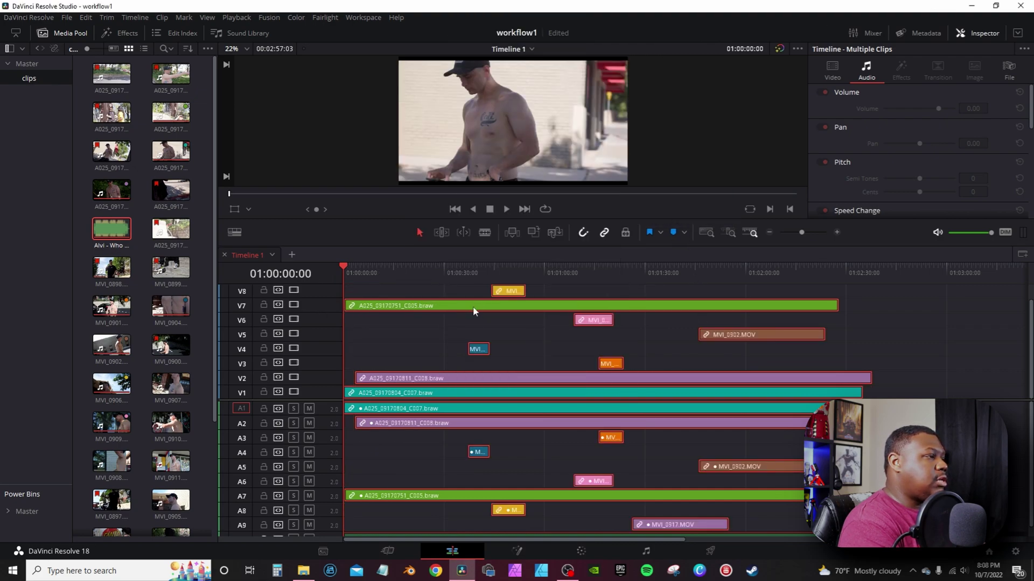
{"action": "scroll", "coordinate": [527, 451], "scroll_direction": "down", "scroll_amount": 1}
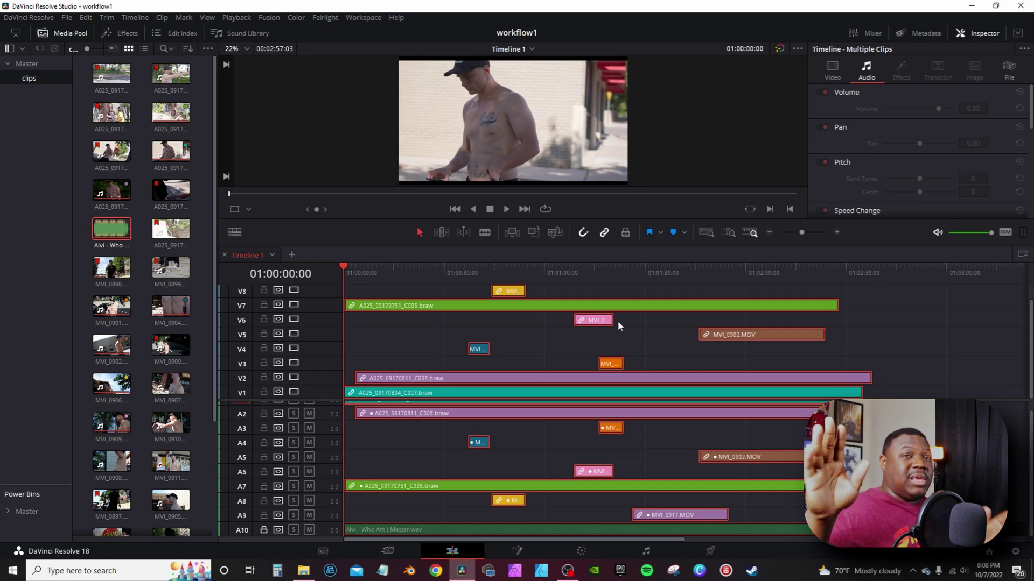
Delete the scratch audio clips on A1–A9, then unlock the A10 Alvi music track.
{"action": "left_click_drag", "start_coordinate": [861, 401], "coordinate": [897, 333]}
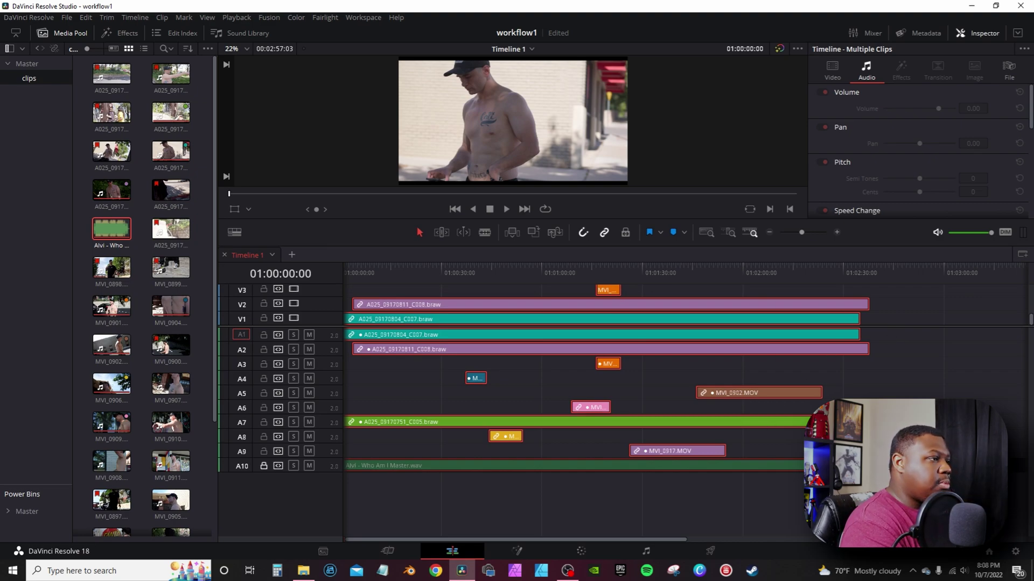
{"action": "left_click_drag", "start_coordinate": [903, 454], "coordinate": [273, 335]}
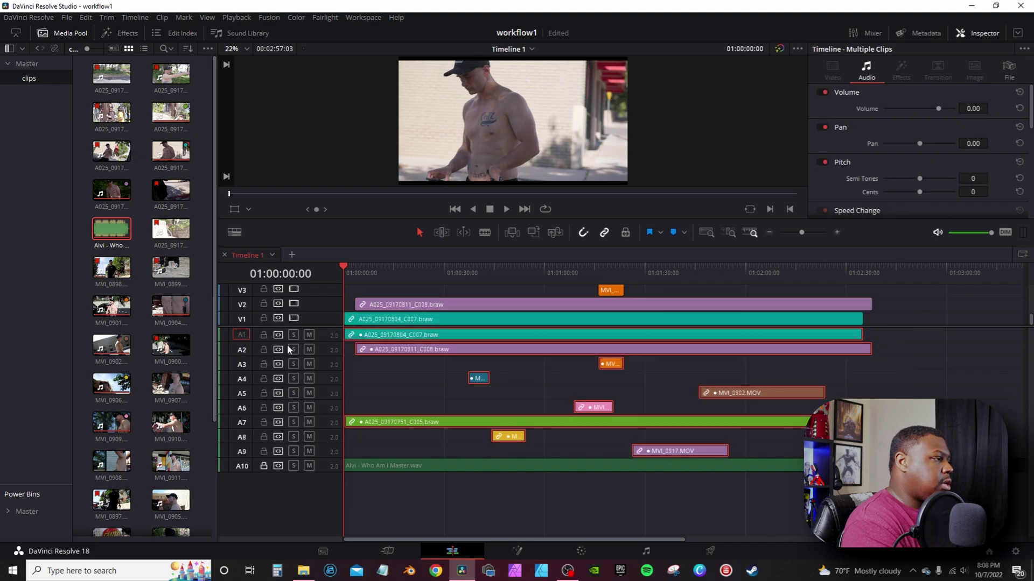
{"action": "key", "text": "Delete"}
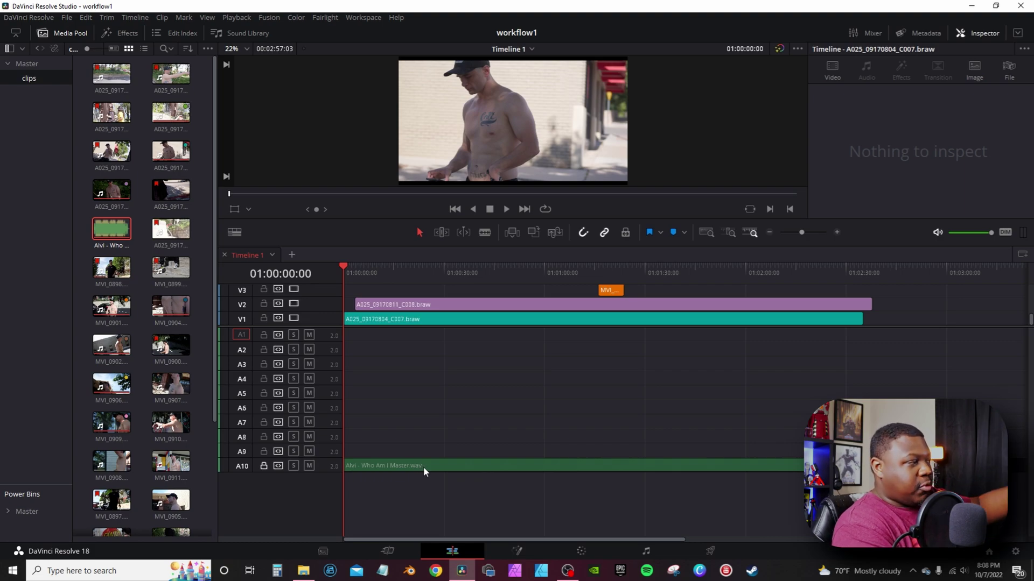
{"action": "left_click", "coordinate": [262, 465]}
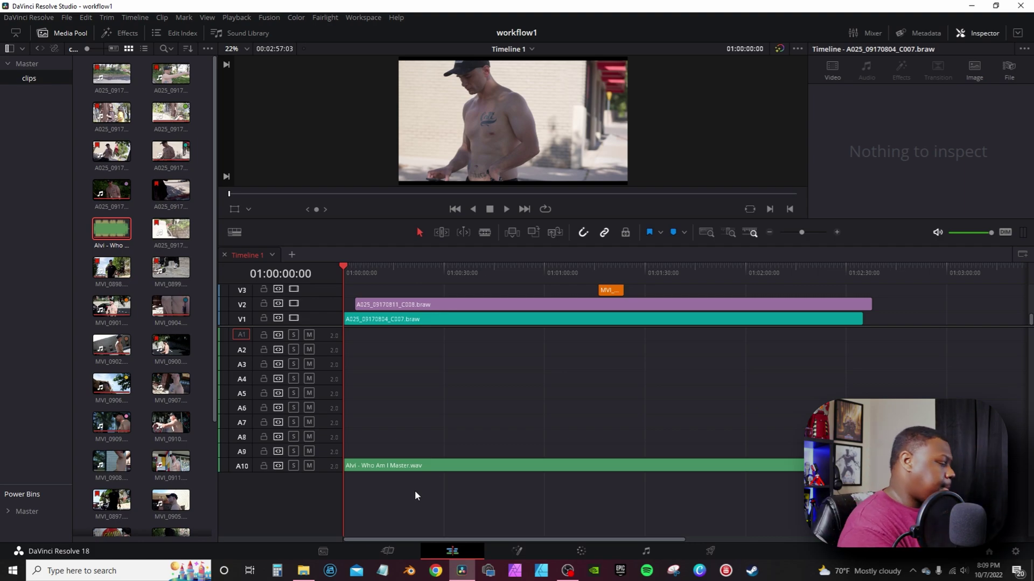
Move the Alvi music clip from A10 to A1, delete the empty audio tracks, and lock A1.
{"action": "left_click_drag", "start_coordinate": [444, 465], "coordinate": [406, 337]}
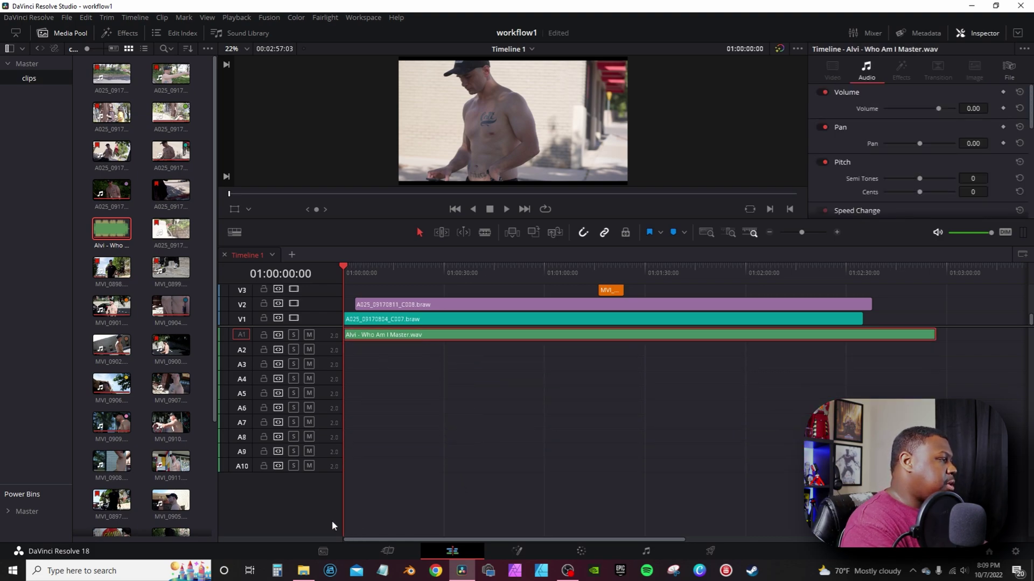
{"action": "right_click", "coordinate": [322, 450]}
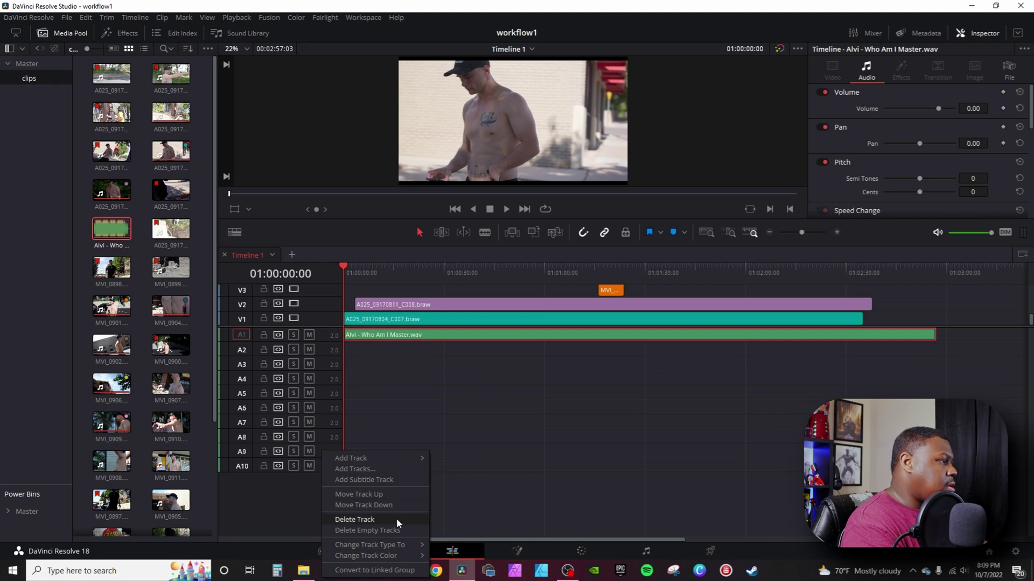
{"action": "left_click", "coordinate": [386, 532]}
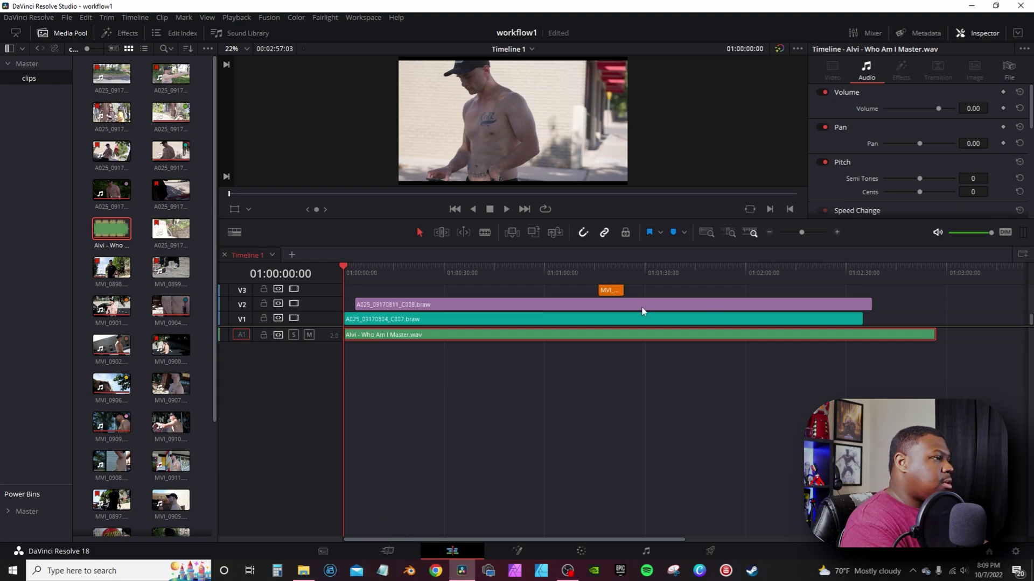
{"action": "left_click", "coordinate": [263, 336]}
{"action": "left_click_drag", "start_coordinate": [938, 327], "coordinate": [938, 521]}
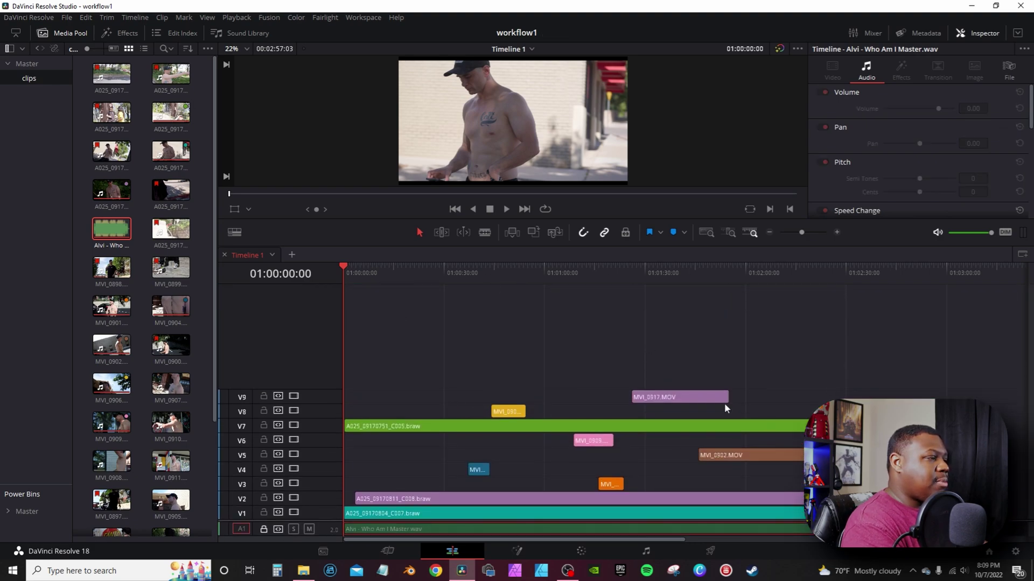
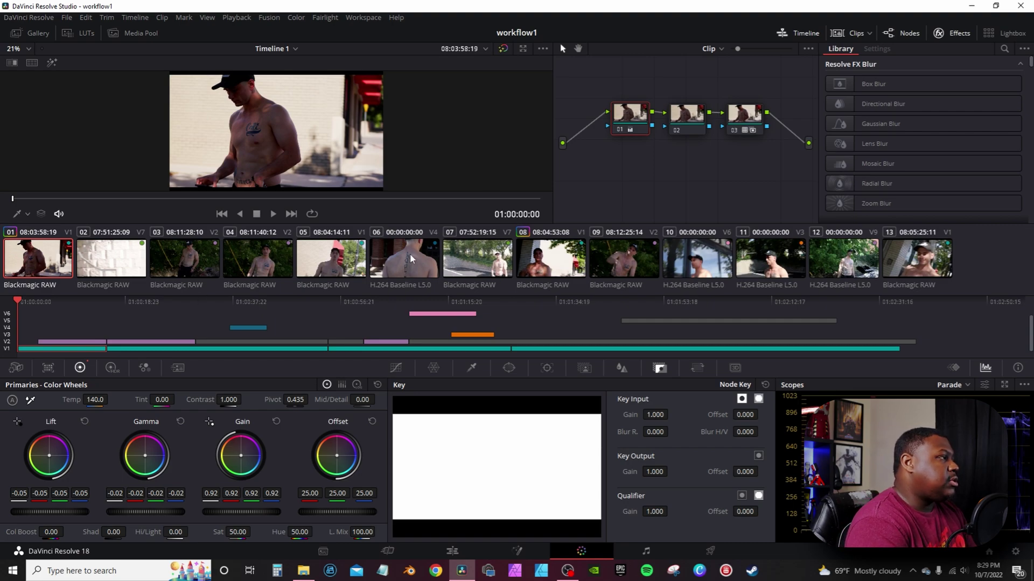
Add clips 05, 13 and 08 to the selection alongside clip 01.
{"action": "left_click", "coordinate": [345, 263], "text": "ctrl"}
{"action": "left_click", "coordinate": [895, 265], "text": "ctrl"}
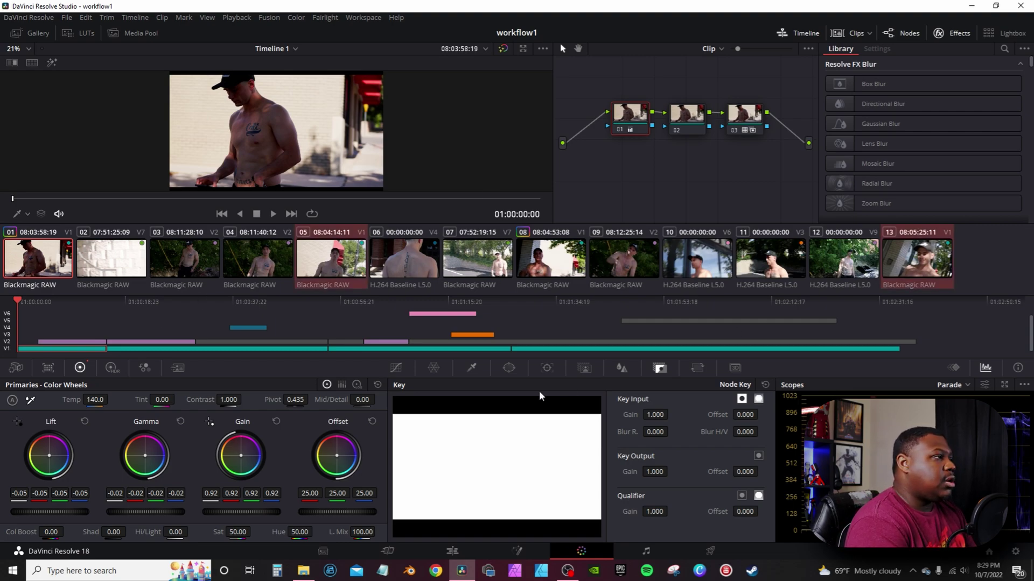
{"action": "left_click", "coordinate": [545, 284], "text": "ctrl"}
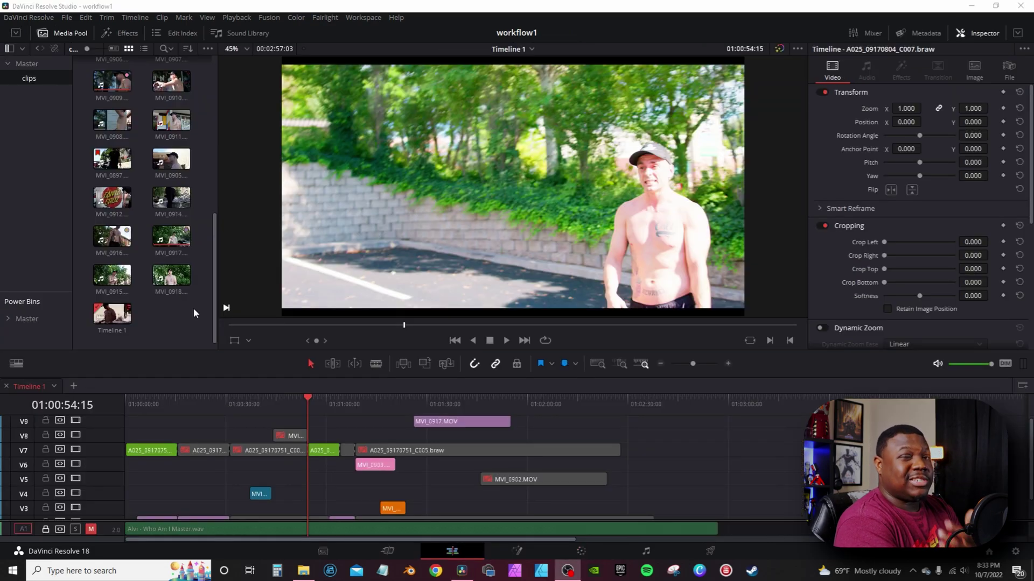
Make Timeline 1 ignore project settings and use 3840 x 2160 Ultra HD resolution.
{"action": "right_click", "coordinate": [120, 321]}
{"action": "mouse_move", "coordinate": [262, 330]}
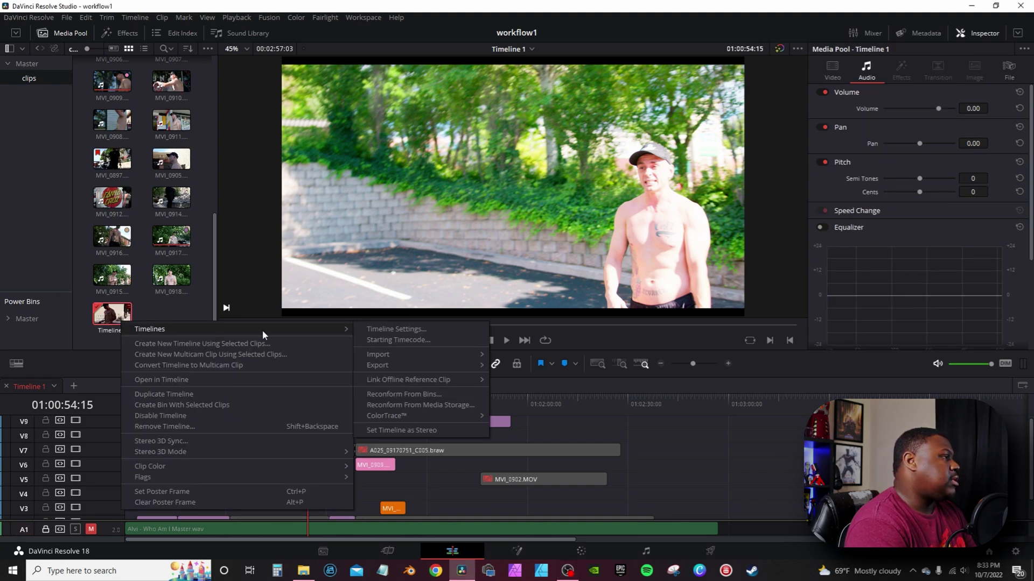
{"action": "left_click", "coordinate": [391, 331]}
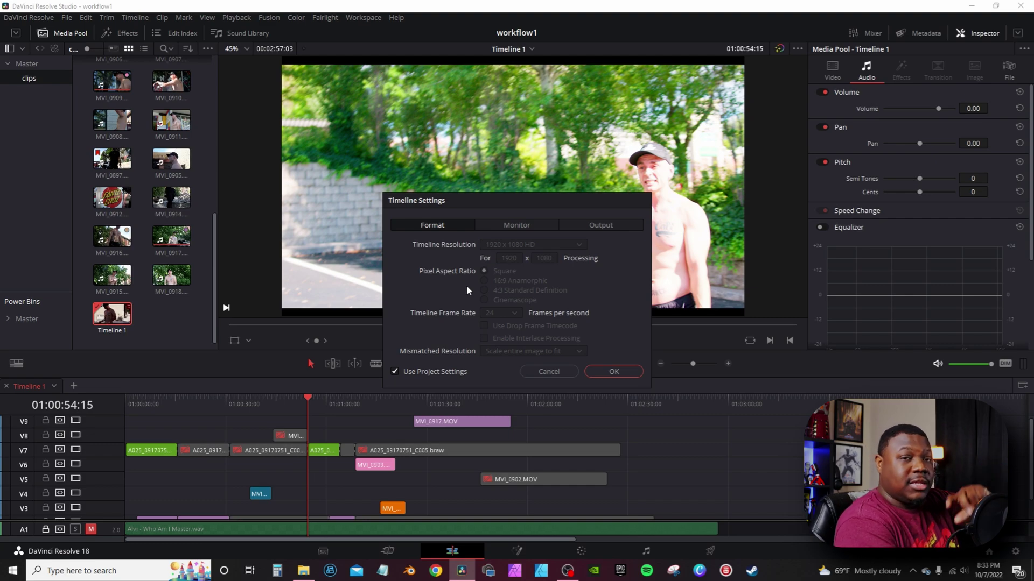
{"action": "left_click", "coordinate": [395, 372]}
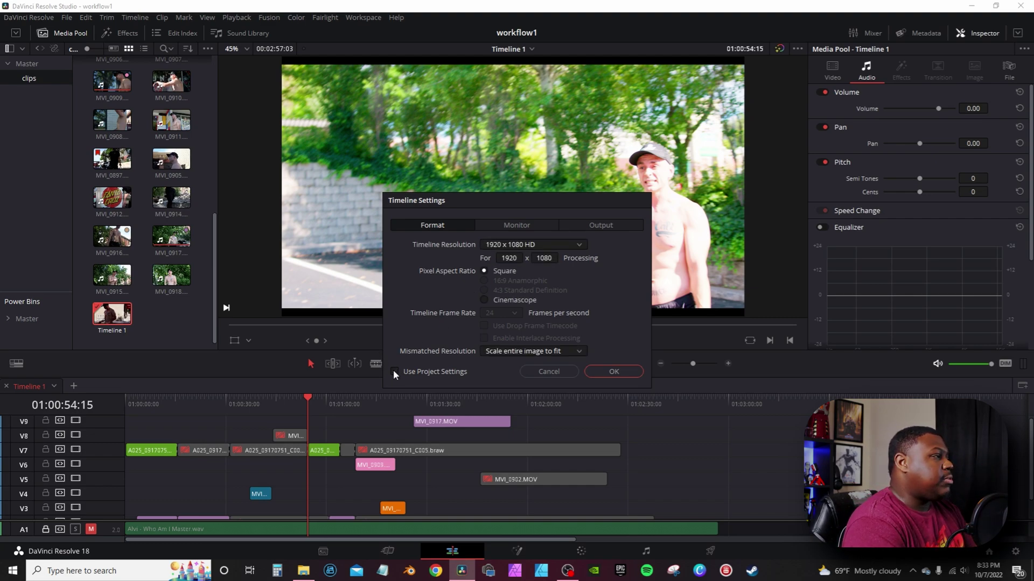
{"action": "left_click", "coordinate": [562, 243]}
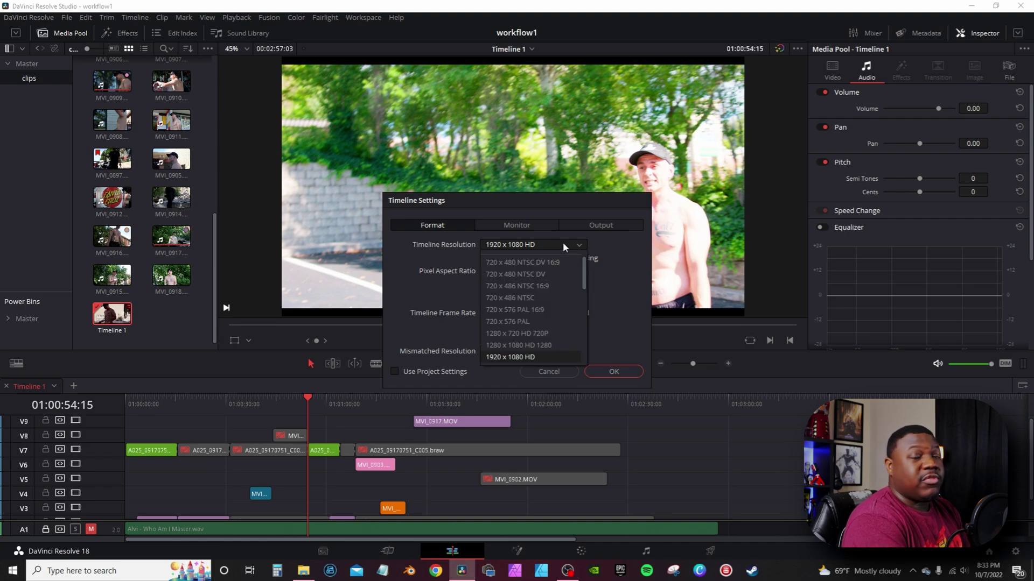
{"action": "scroll", "coordinate": [551, 266], "scroll_direction": "down", "scroll_amount": 5}
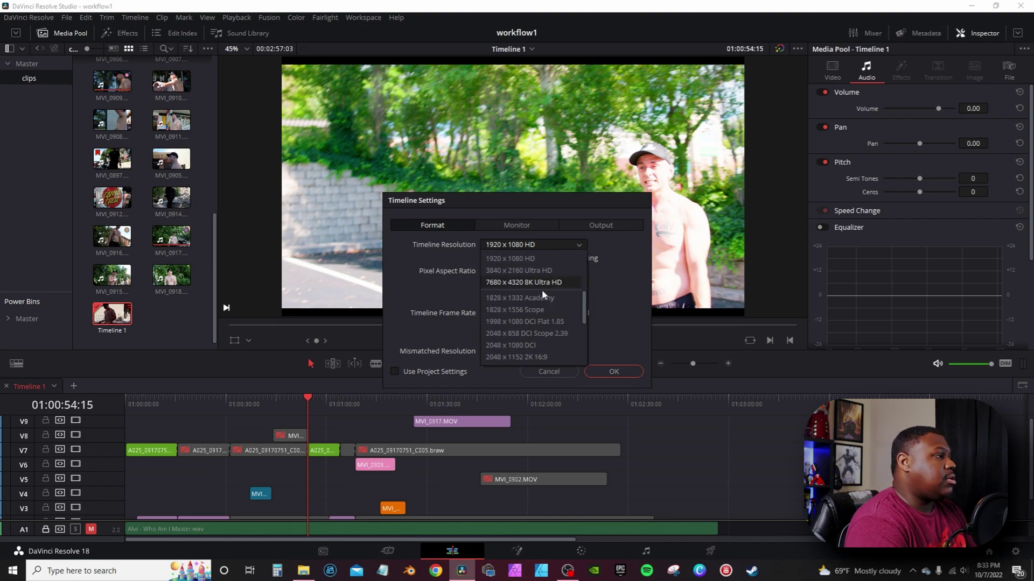
{"action": "left_click", "coordinate": [512, 270]}
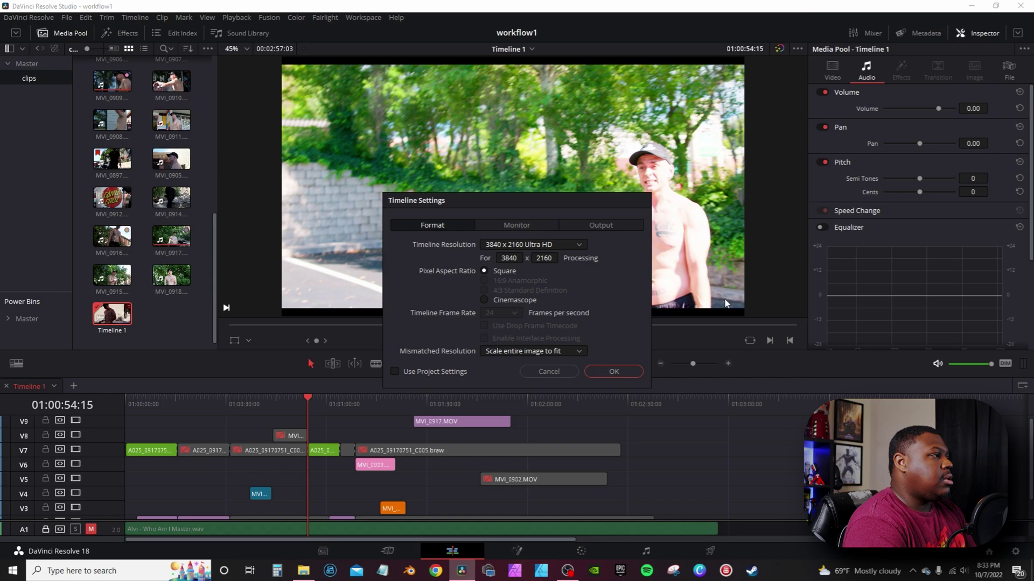
{"action": "left_click", "coordinate": [617, 372]}
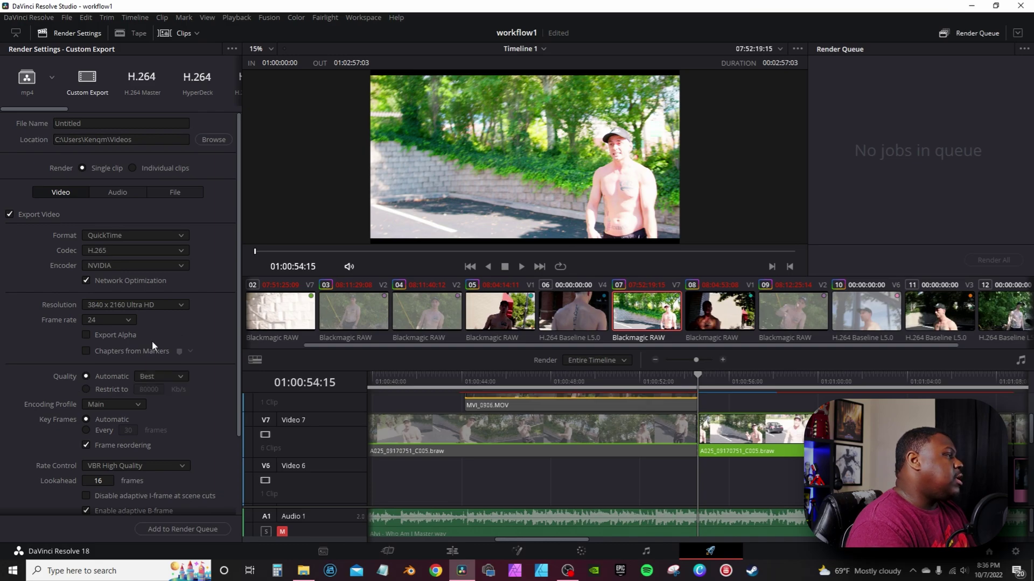
Restrict export quality to 80000 Kb/s and set the encoding profile to Main10.
{"action": "left_click", "coordinate": [86, 389]}
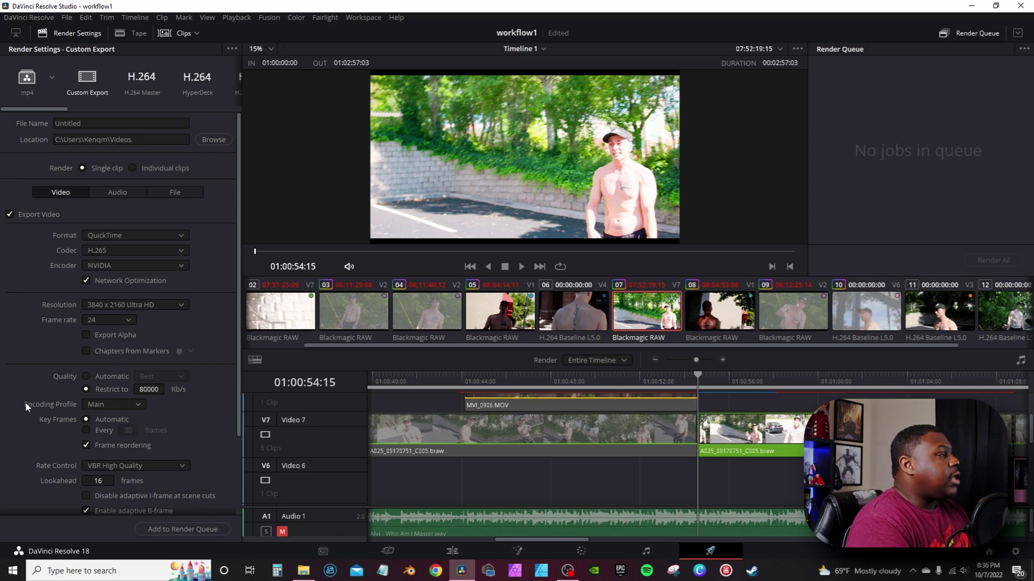
{"action": "left_click", "coordinate": [125, 403]}
{"action": "left_click", "coordinate": [122, 430]}
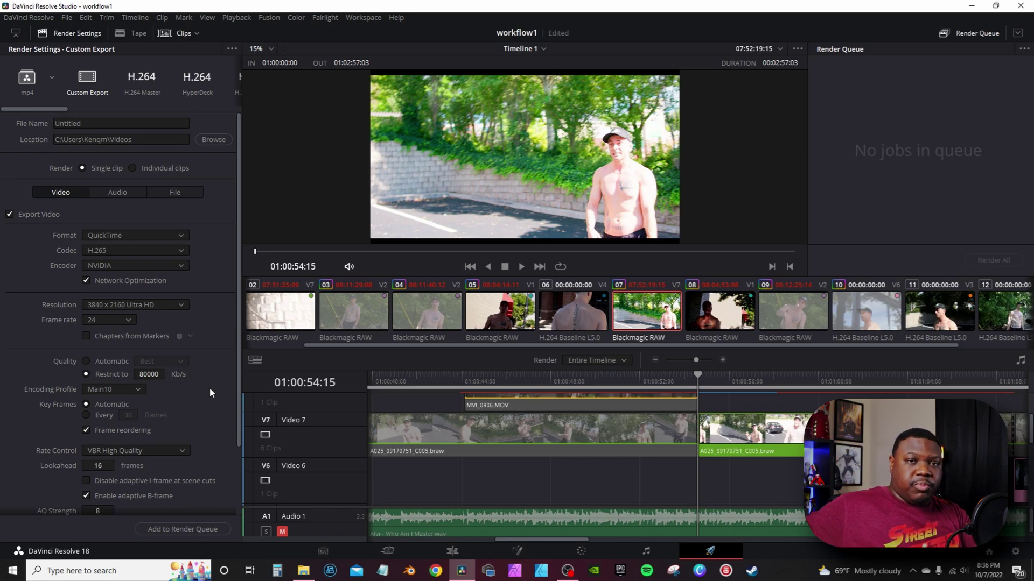
Expand Advanced Settings and set the Gamma Tag to Rec.709-A.
{"action": "scroll", "coordinate": [209, 388], "scroll_direction": "down", "scroll_amount": 3}
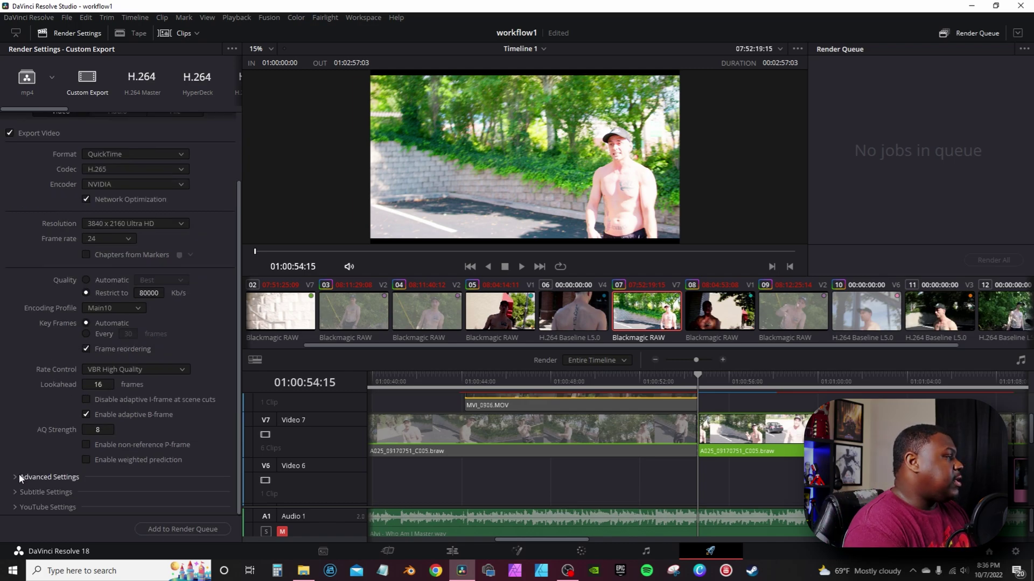
{"action": "left_click", "coordinate": [23, 477]}
{"action": "scroll", "coordinate": [131, 447], "scroll_direction": "down", "scroll_amount": 5}
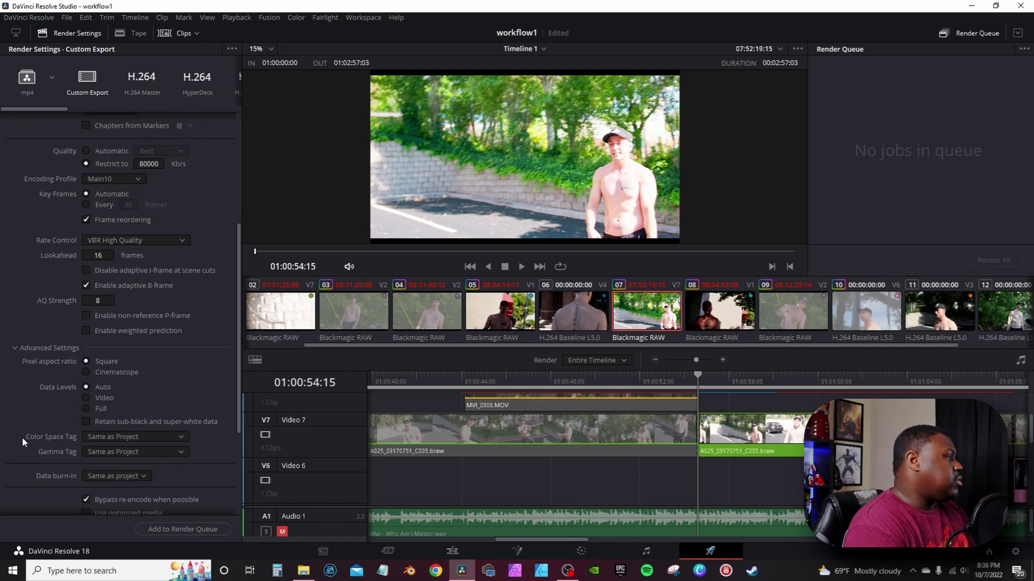
{"action": "left_click", "coordinate": [129, 452]}
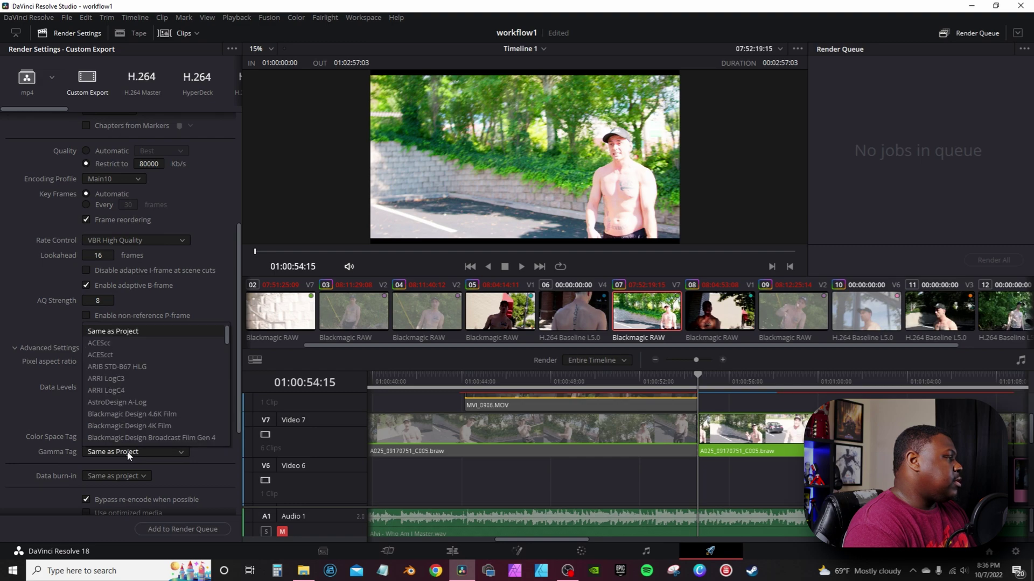
{"action": "scroll", "coordinate": [140, 421], "scroll_direction": "down", "scroll_amount": 8}
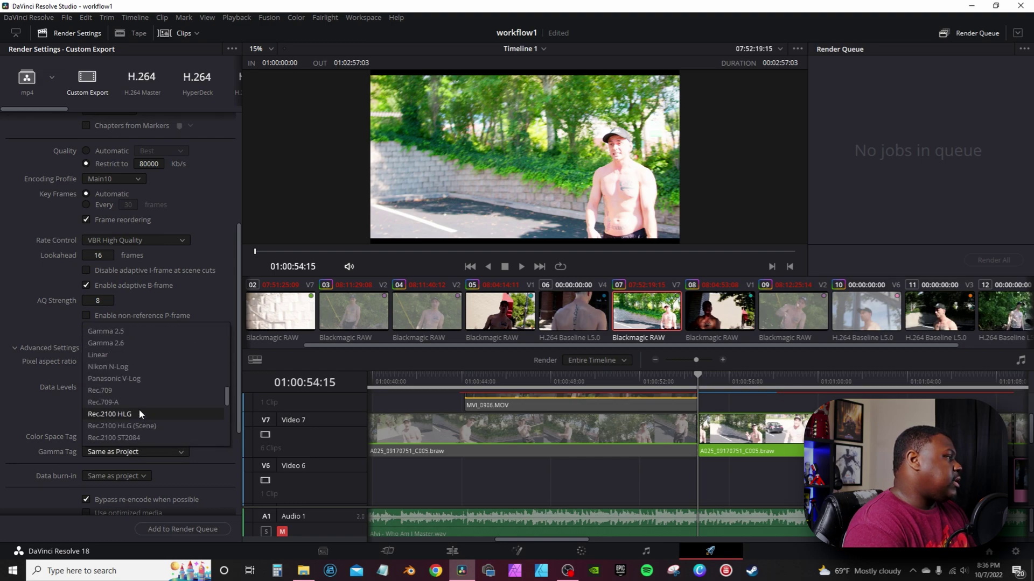
{"action": "left_click", "coordinate": [137, 401]}
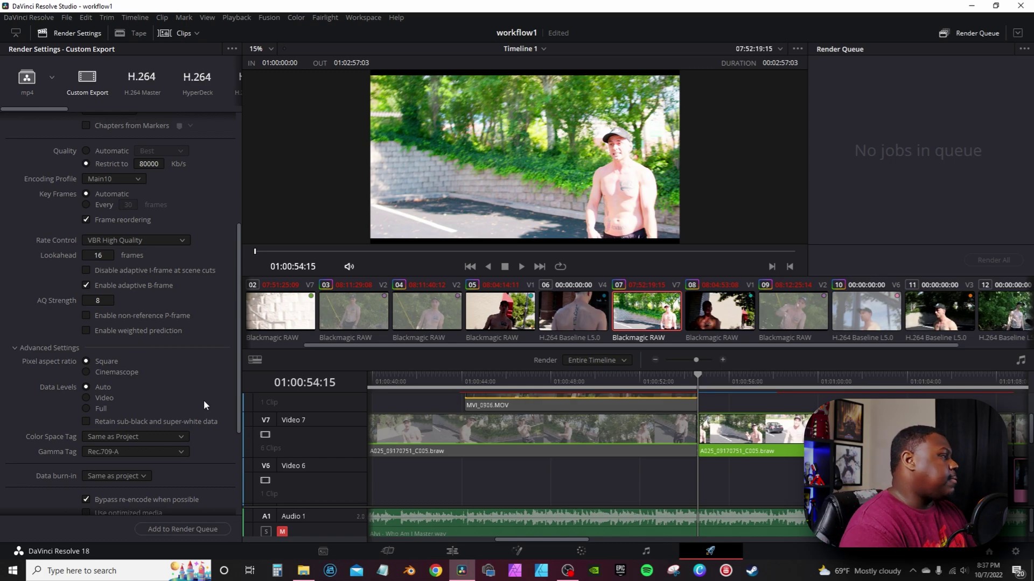
Enable YouTube Settings and add the export to the render queue as Job 1.
{"action": "scroll", "coordinate": [204, 399], "scroll_direction": "down", "scroll_amount": 3}
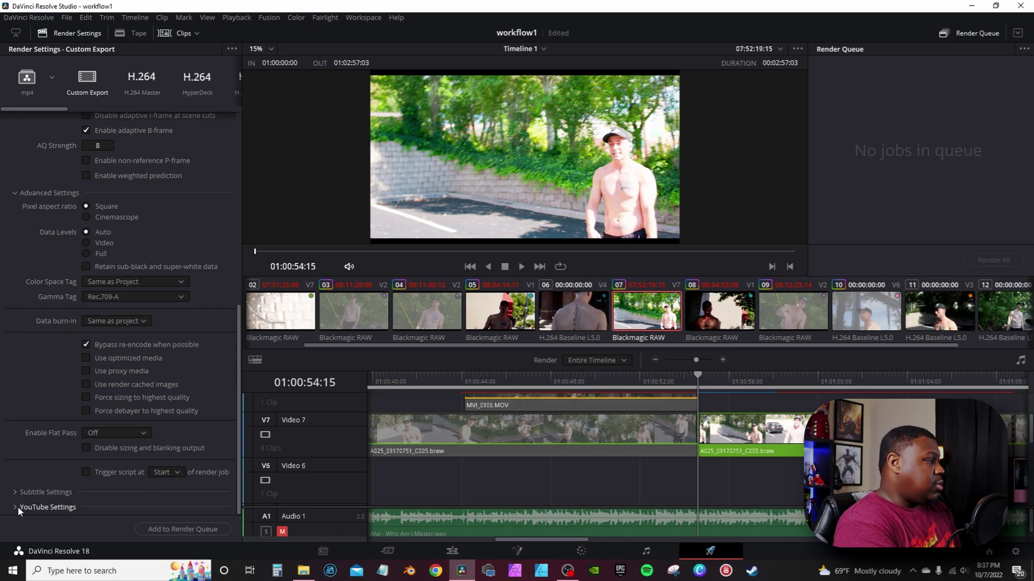
{"action": "left_click", "coordinate": [17, 506]}
{"action": "scroll", "coordinate": [59, 472], "scroll_direction": "down", "scroll_amount": 2}
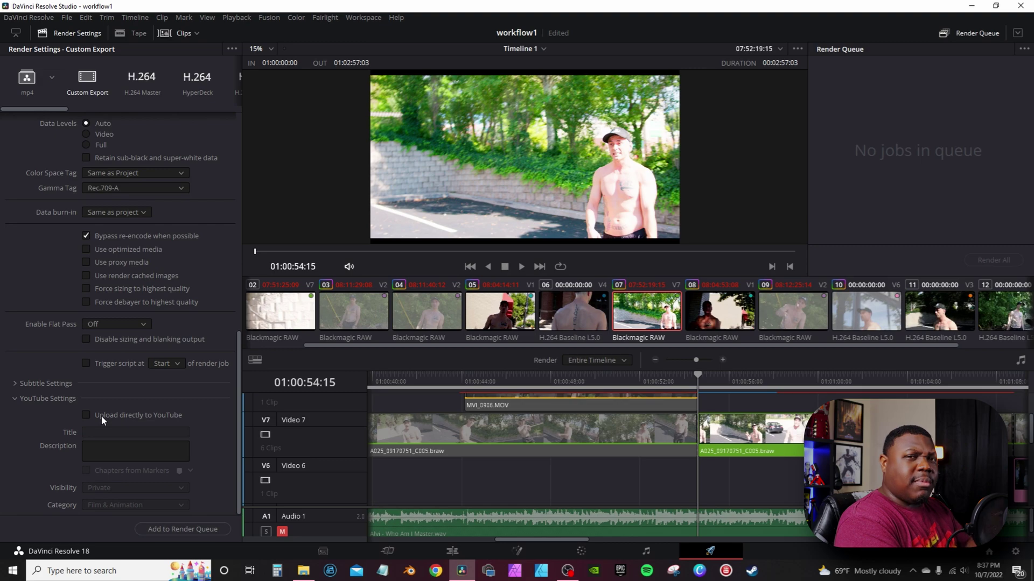
{"action": "left_click", "coordinate": [196, 527]}
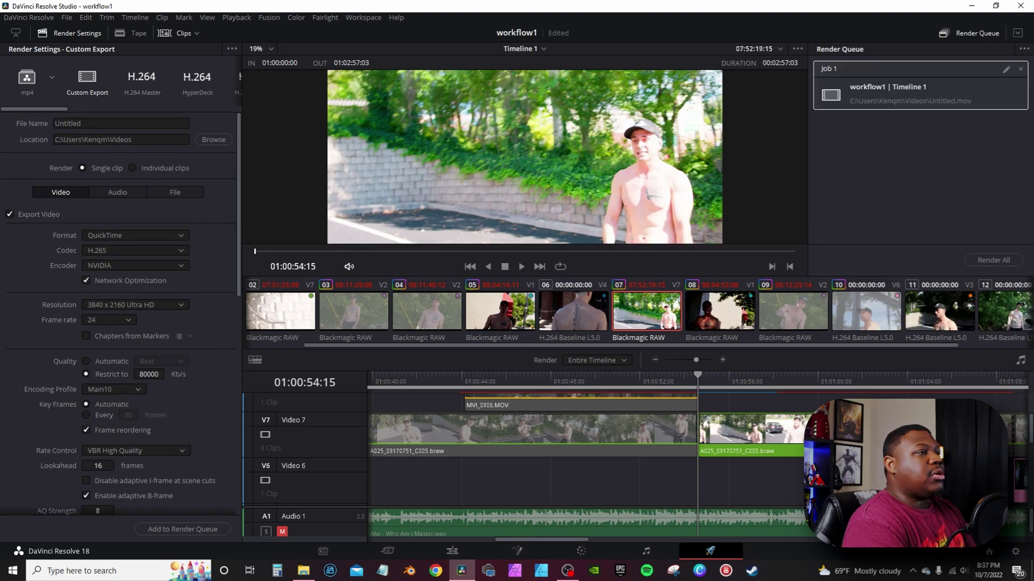